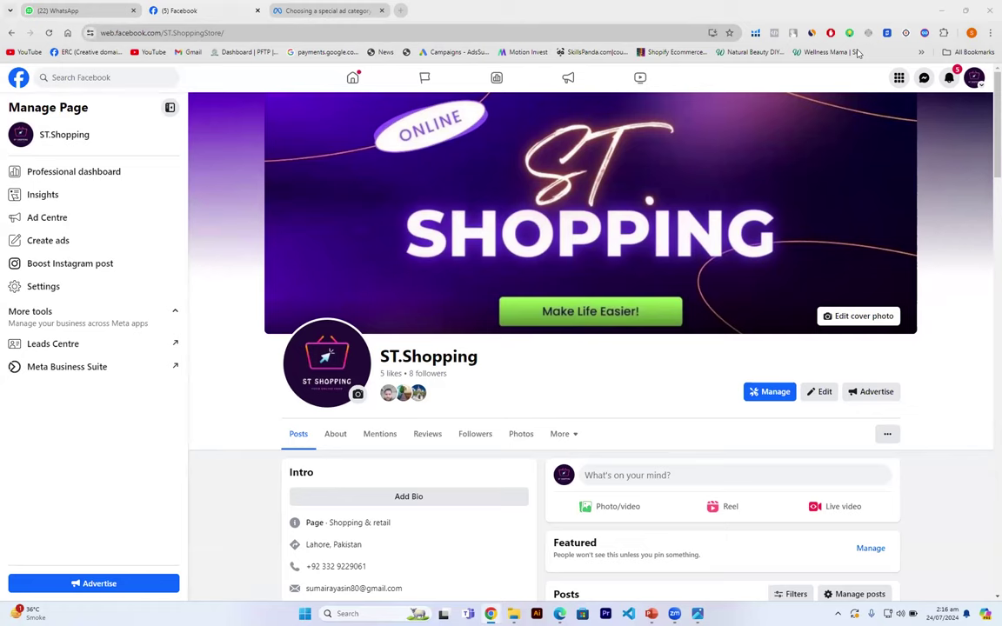
- Open Ads Manager from the ST.Shopping Facebook page
click(898, 78)
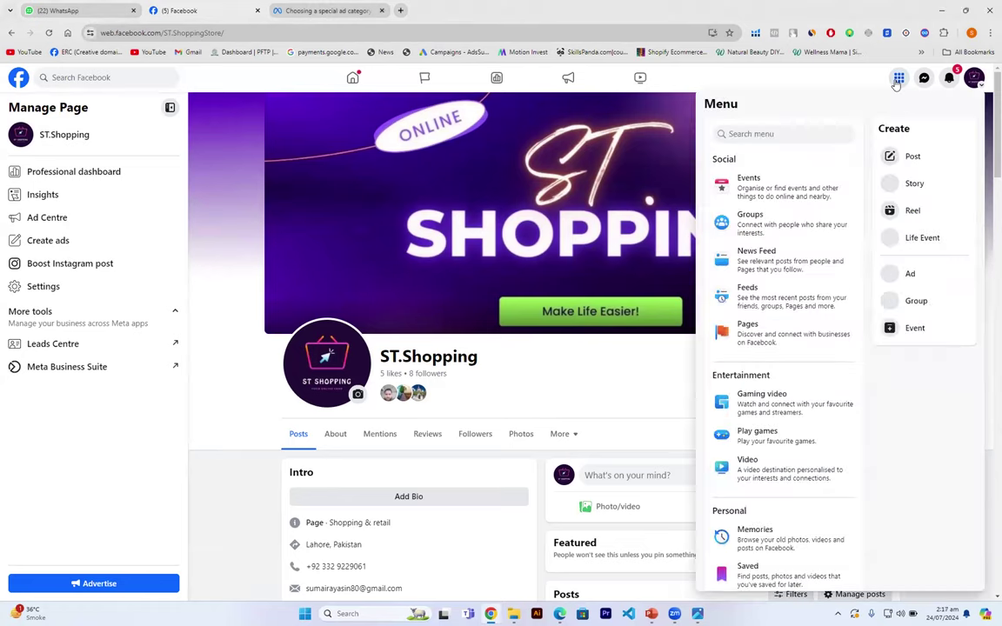
scroll(781, 461, down, 3)
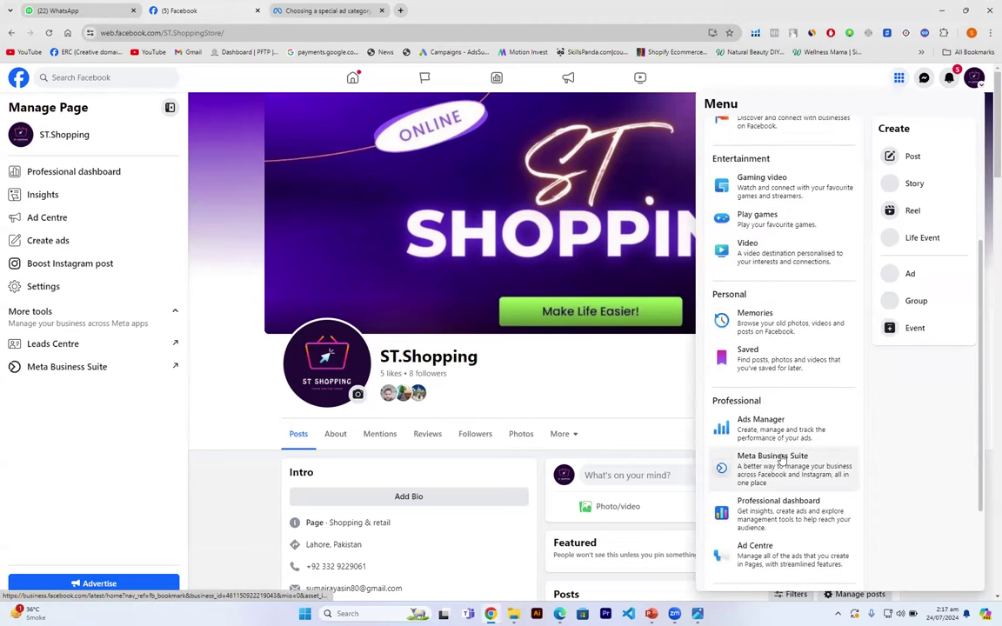
scroll(781, 461, down, 1)
scroll(781, 444, down, 1)
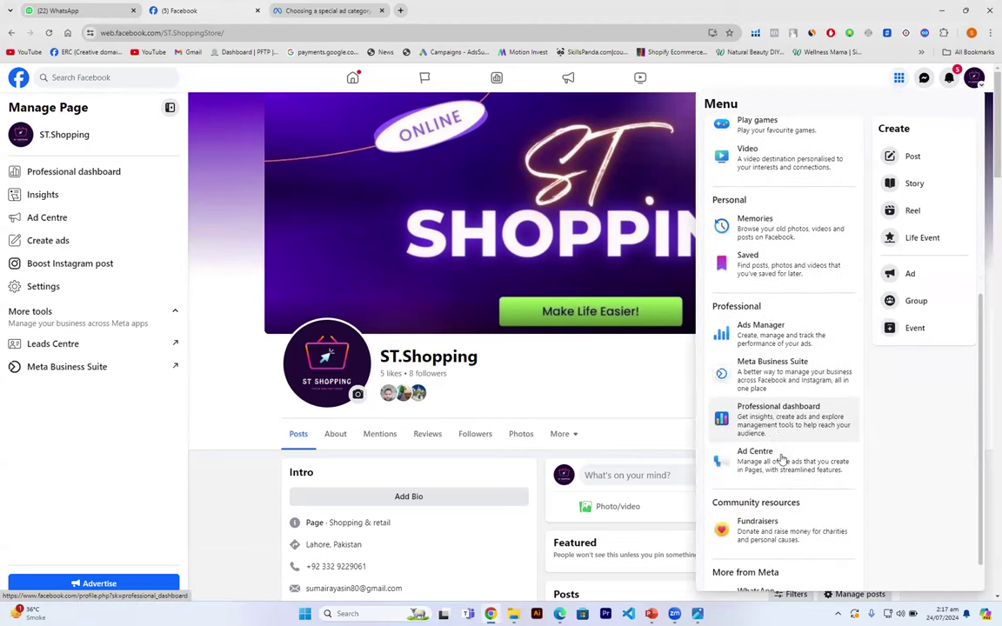
click(780, 329)
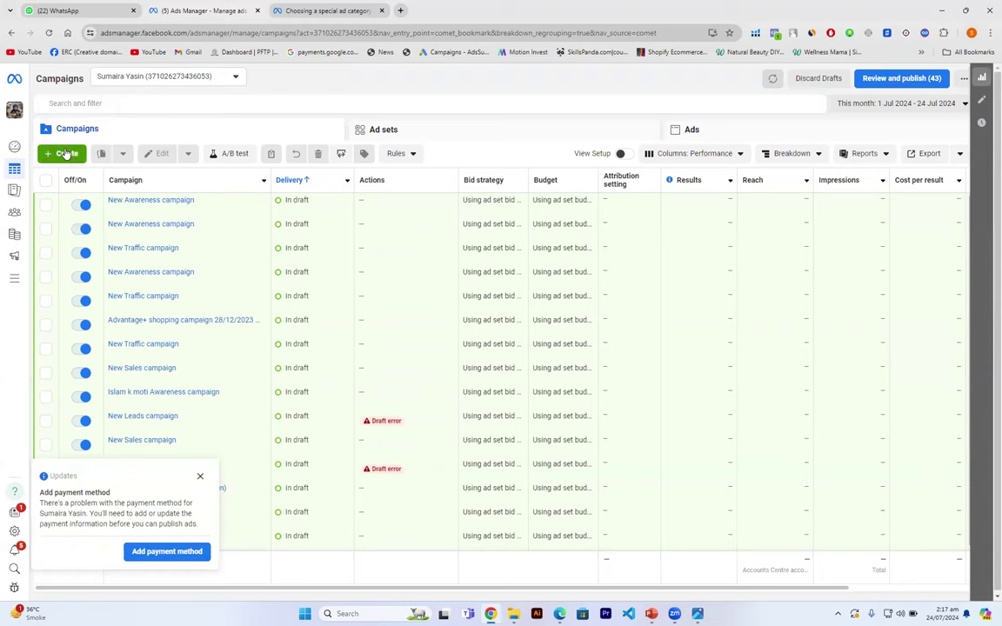
- Start a new campaign and choose Engagement as its objective
click(65, 154)
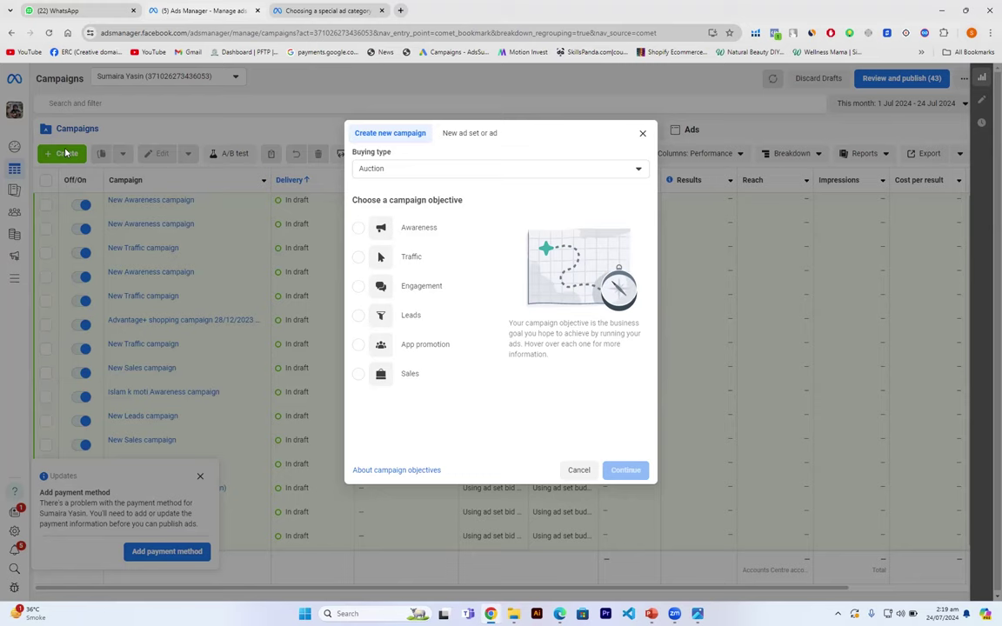
click(359, 290)
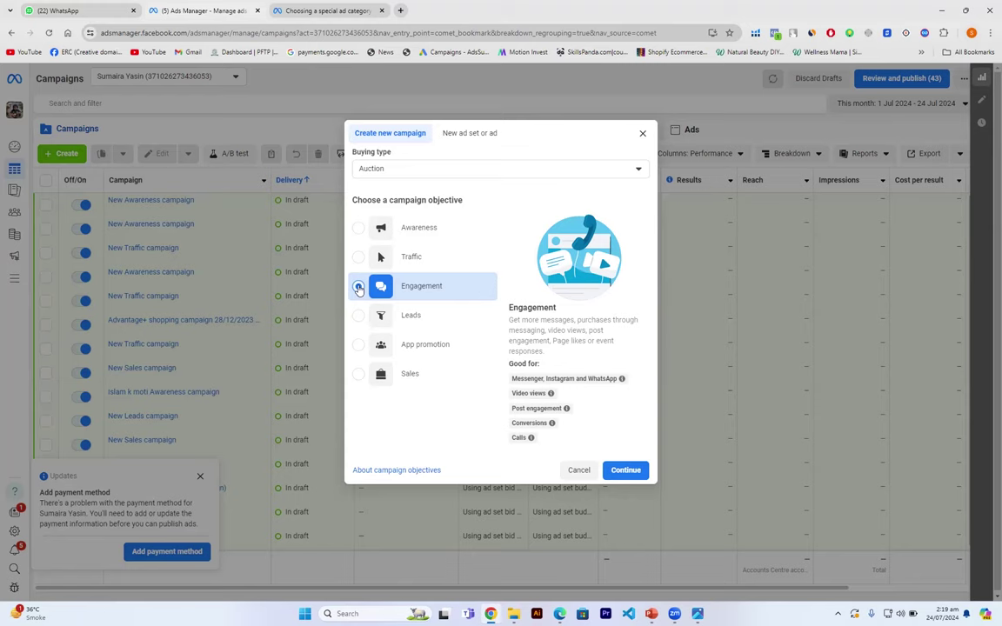
click(358, 288)
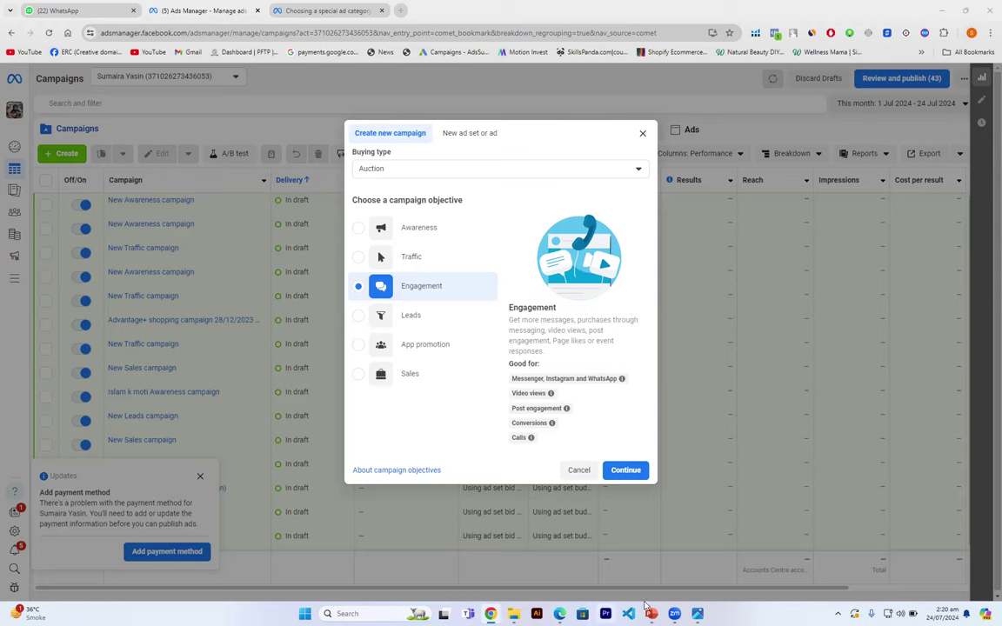
- Switch to the PowerPoint deck and show slide 59 with the Campaign, Ad Set and Ad hierarchy diagram
mouse_move(654, 614)
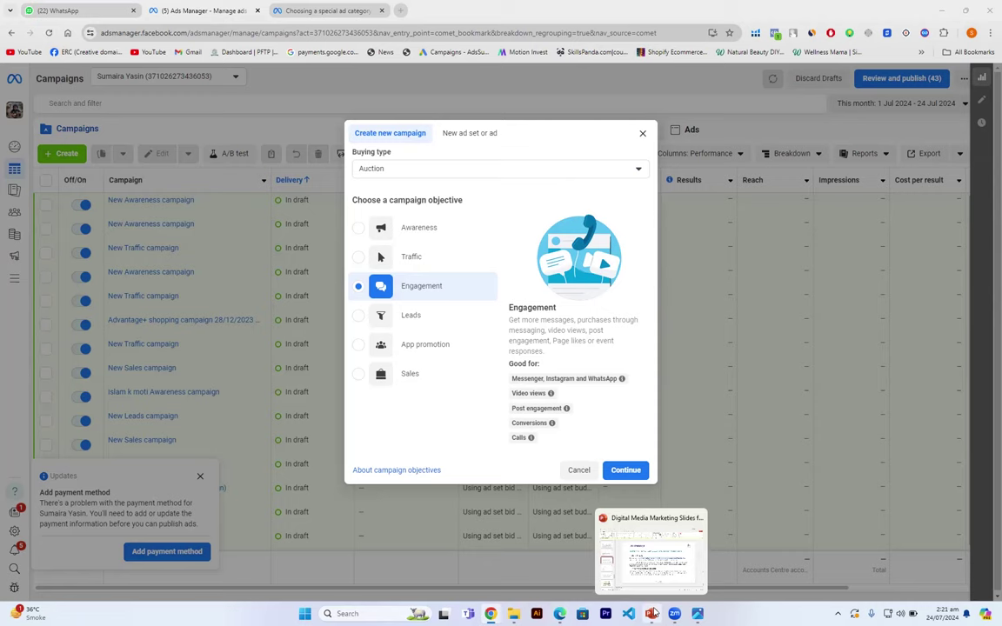
click(655, 613)
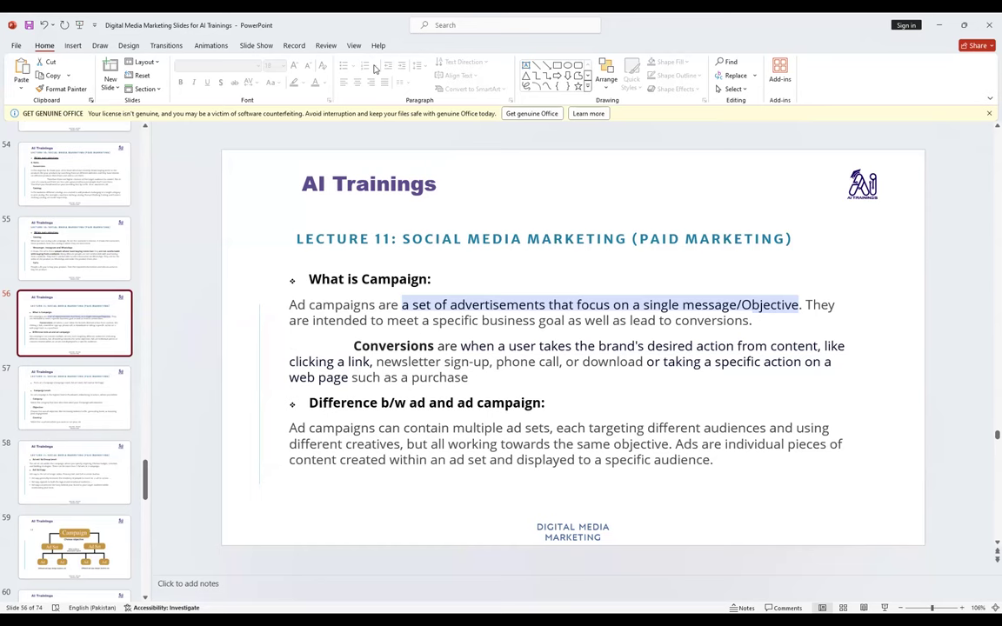
click(85, 545)
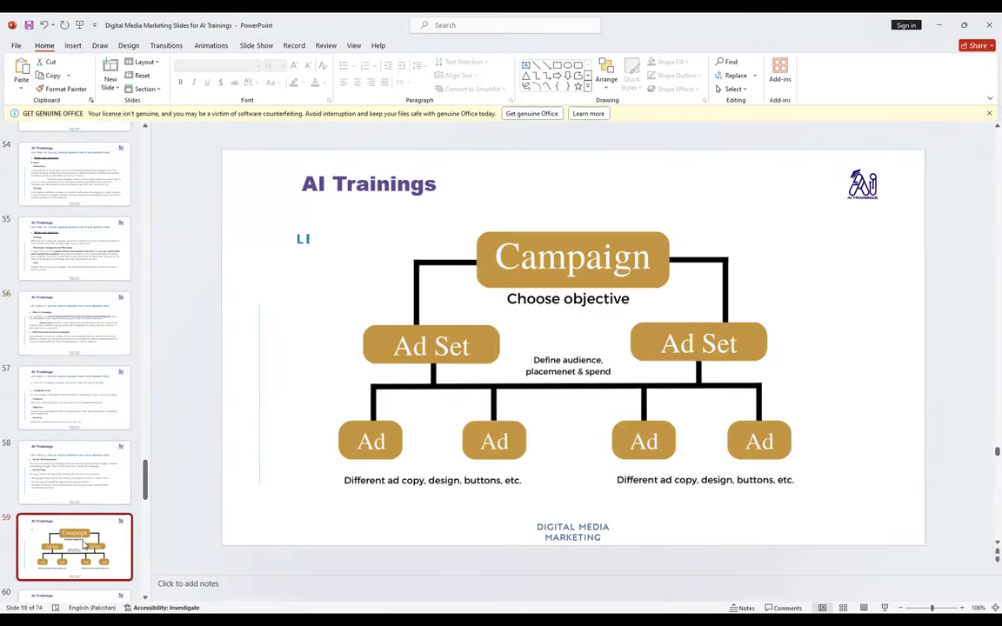
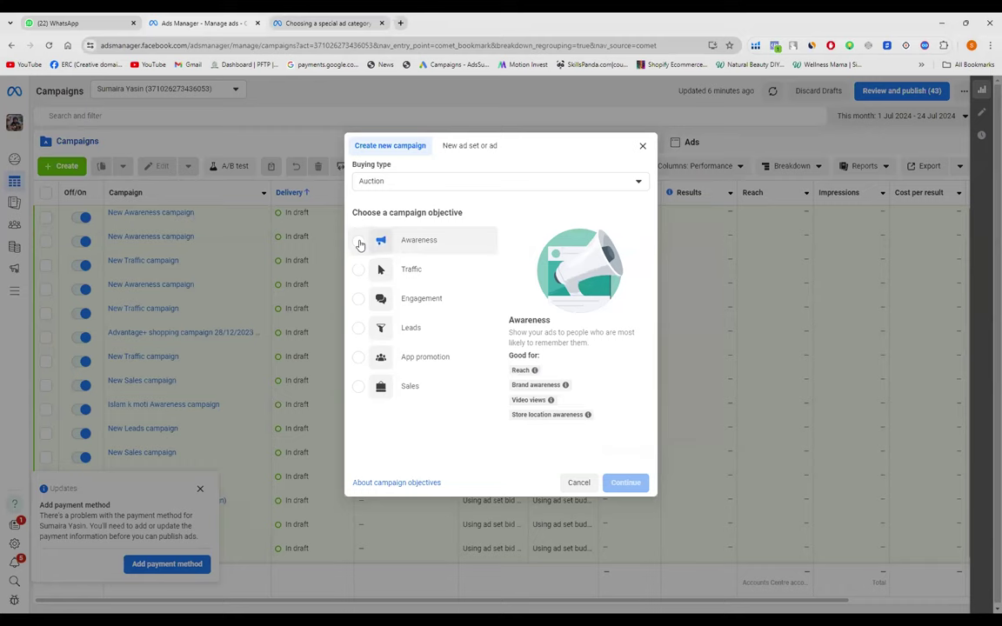
- Choose the Awareness objective with the Auction buying type for the new campaign
click(361, 246)
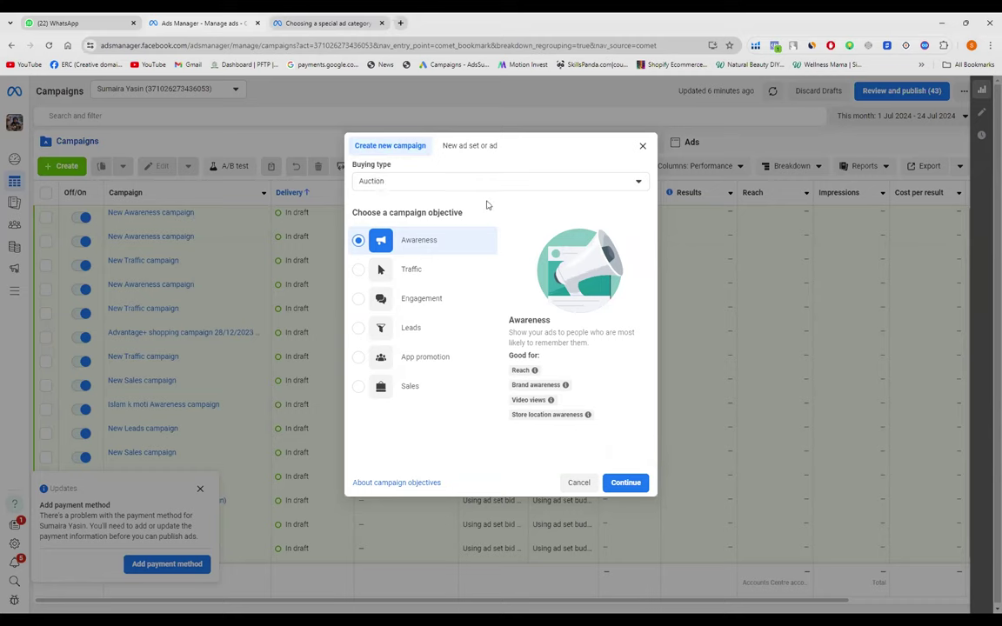
click(637, 183)
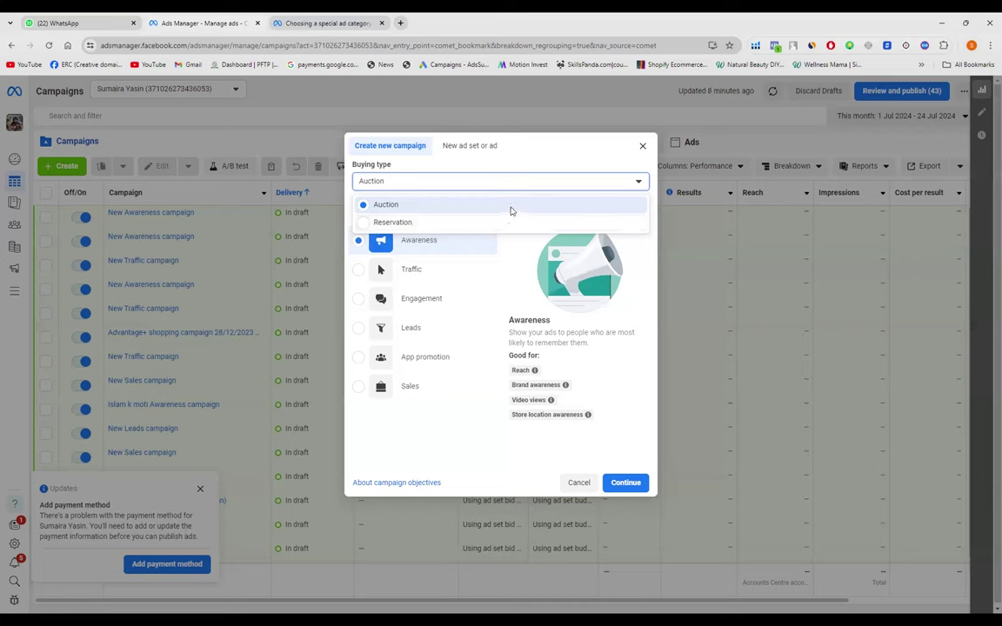
click(509, 211)
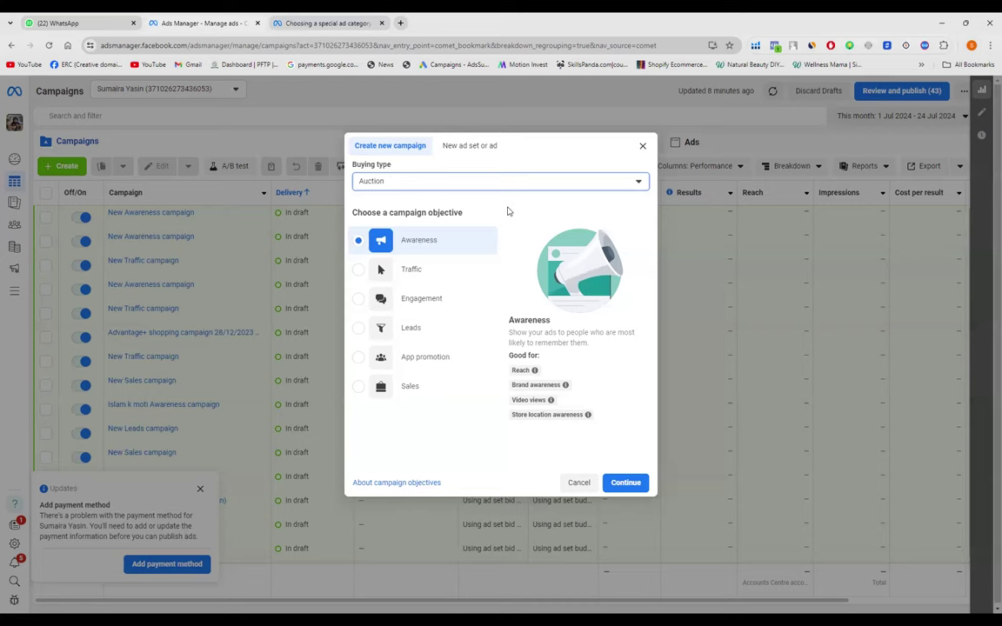
- Alternate the buying type between Reservation and Auction to compare the campaign objectives each one offers
click(559, 182)
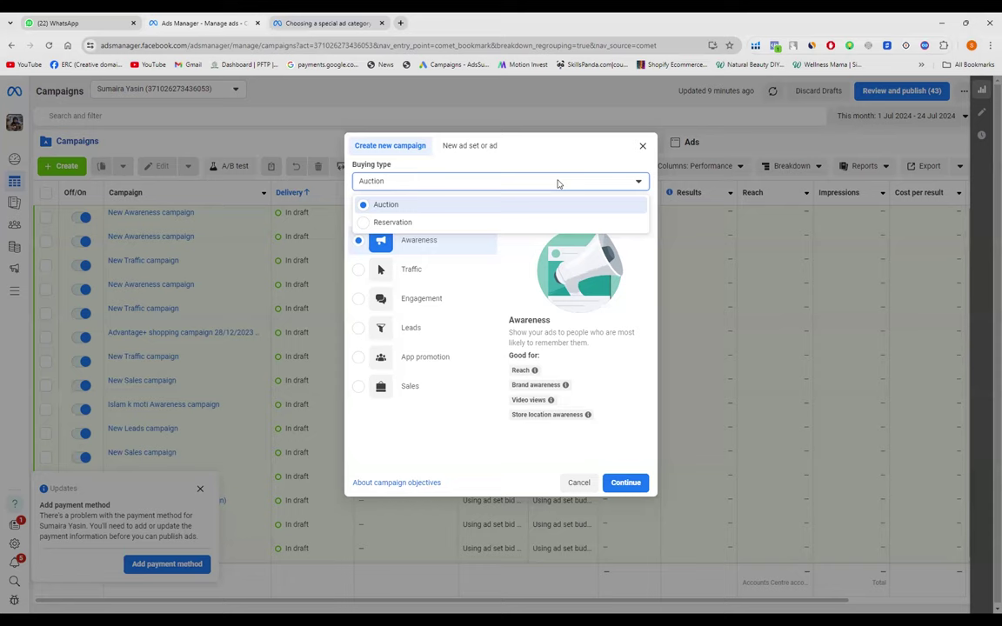
click(466, 225)
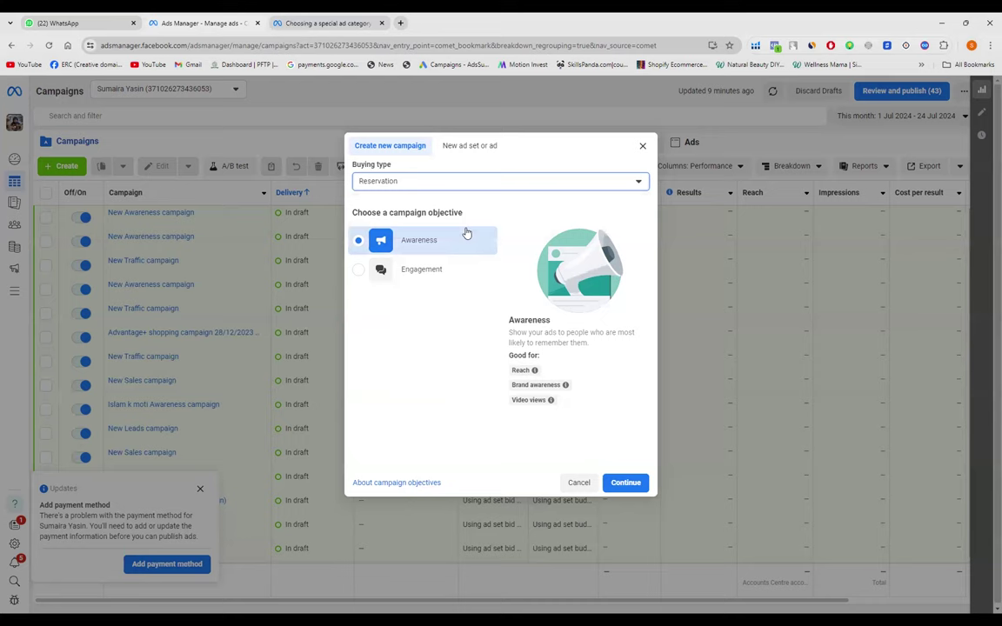
click(528, 186)
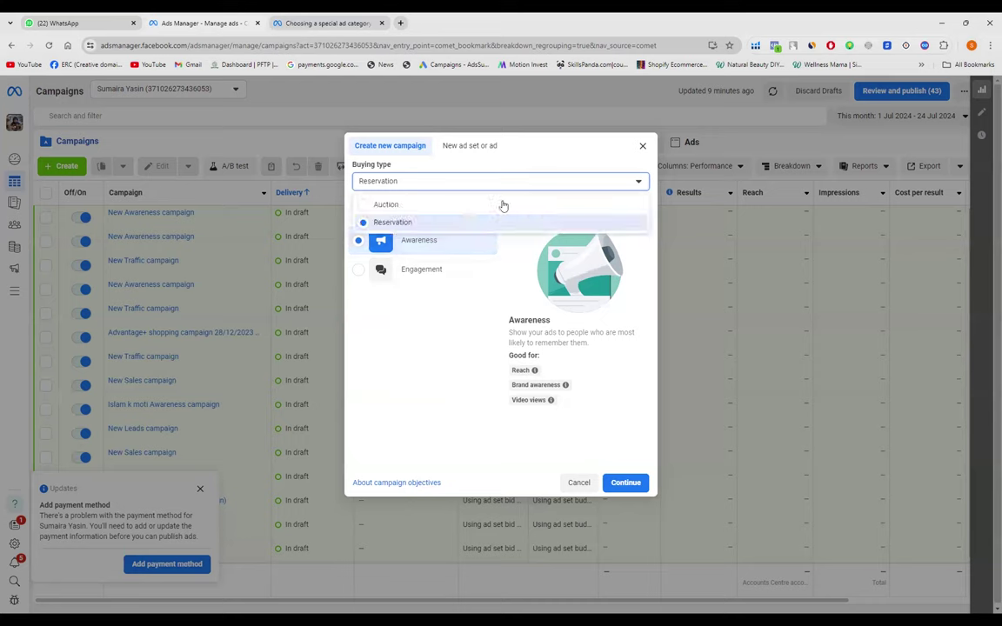
click(488, 213)
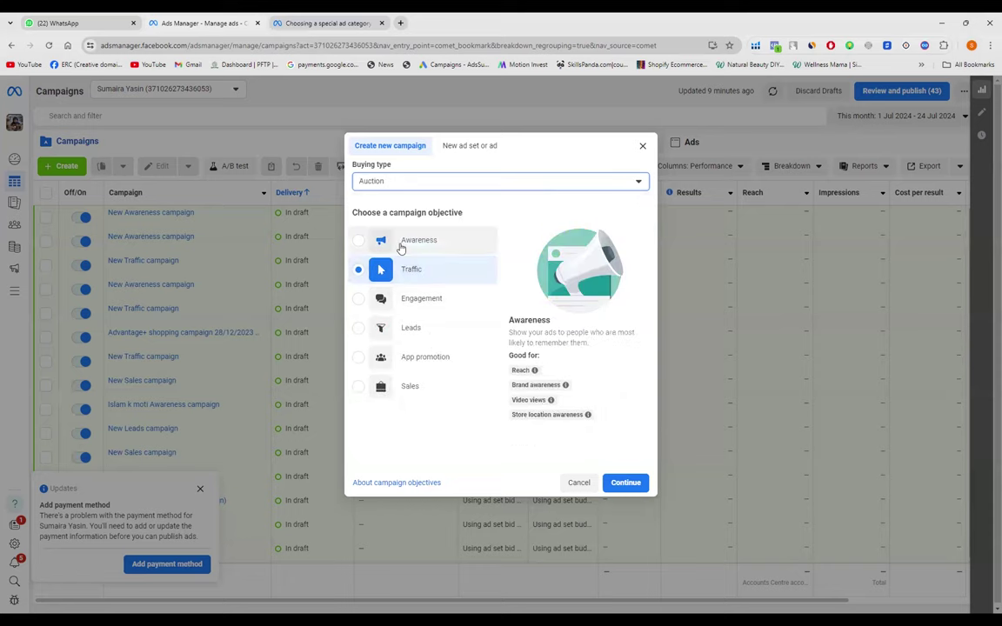
click(484, 182)
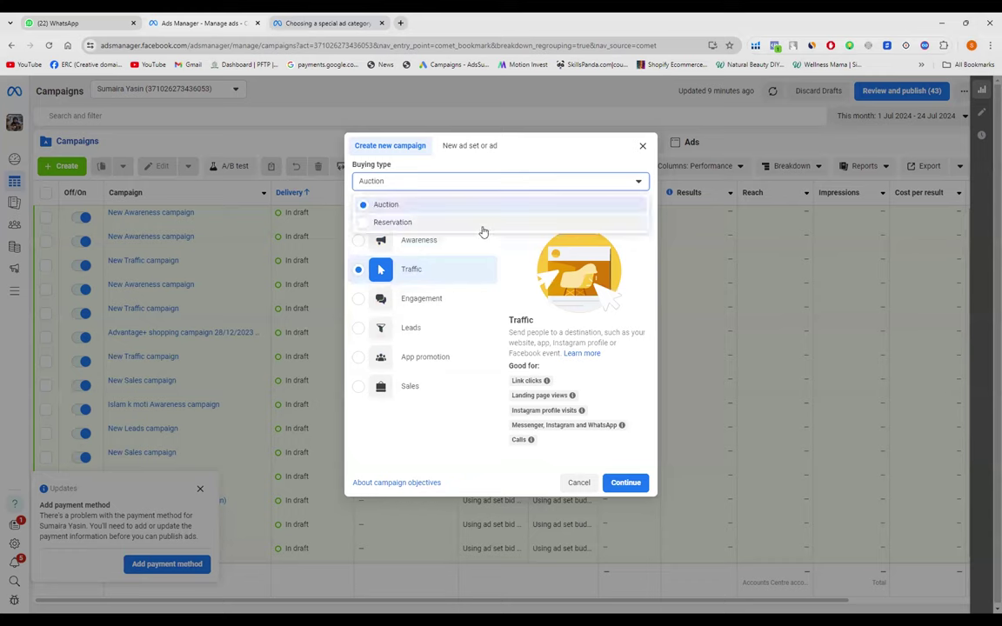
click(482, 224)
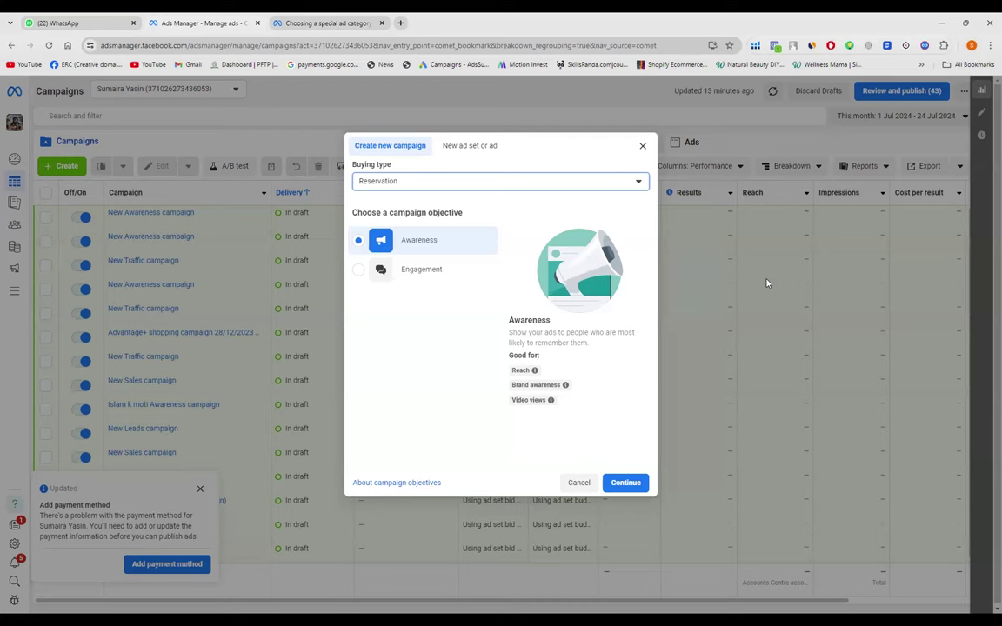
click(610, 183)
click(555, 211)
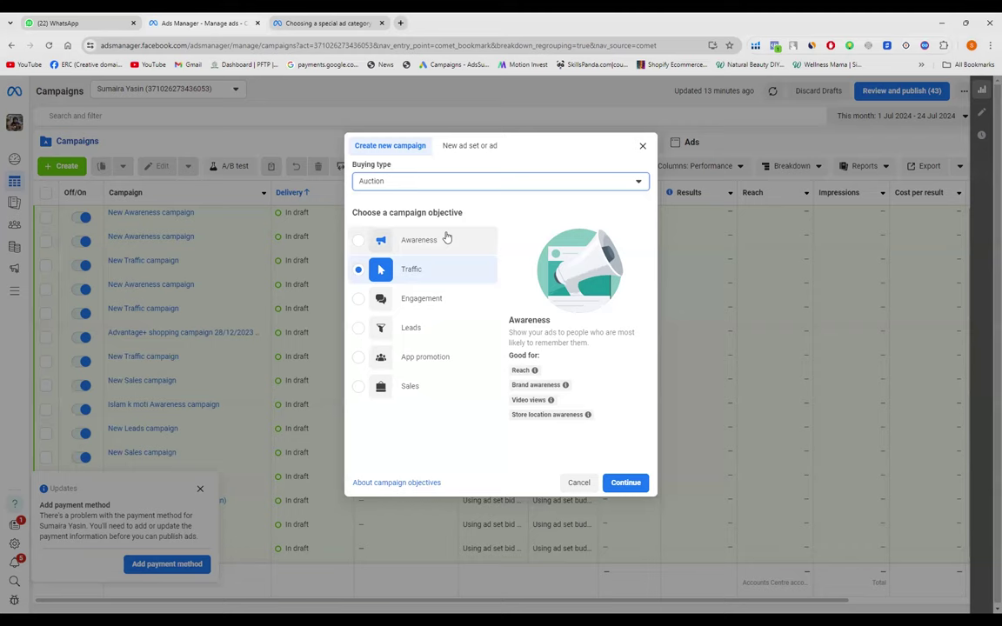
click(468, 186)
click(456, 222)
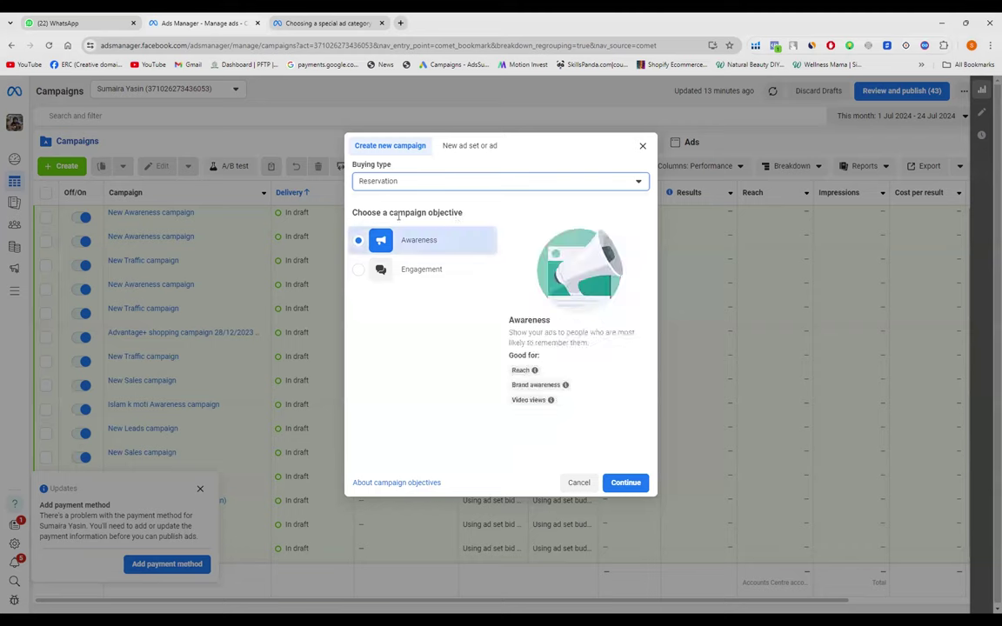
click(409, 240)
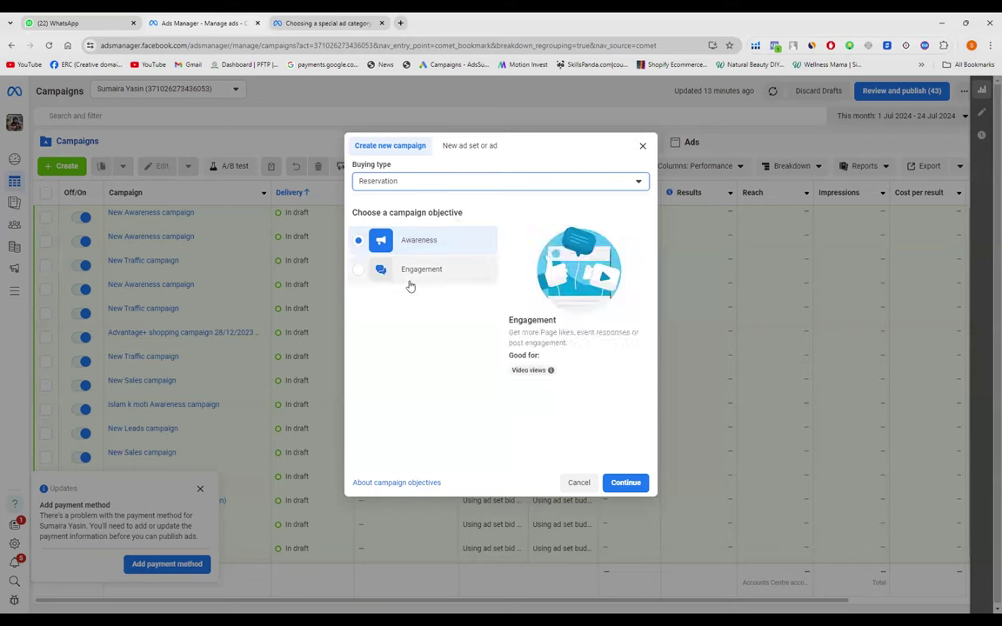
- Set the buying type to Auction, choose the Awareness objective and create the campaign draft
click(460, 189)
click(465, 204)
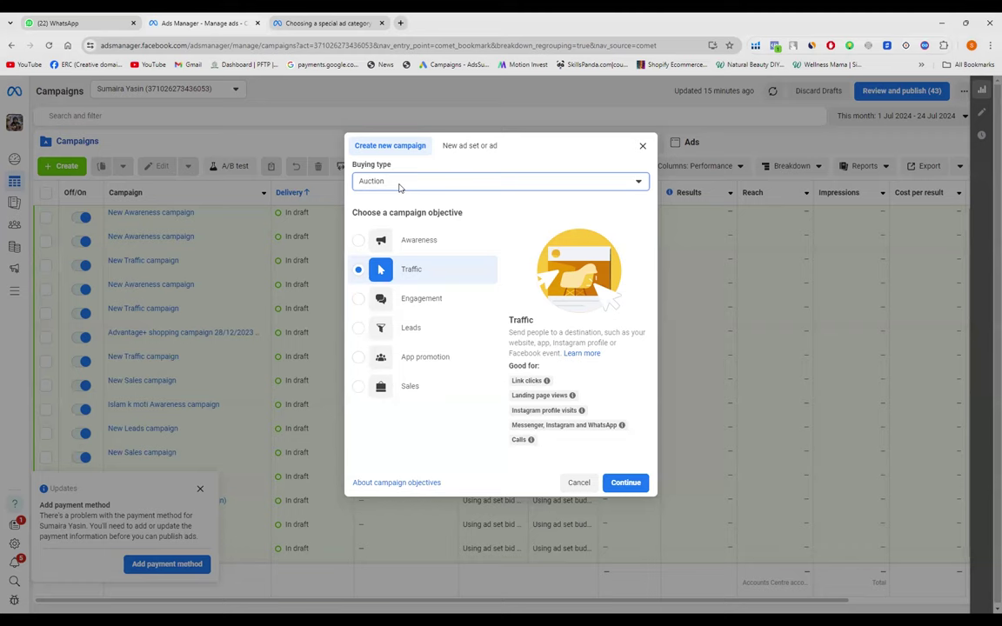
click(358, 242)
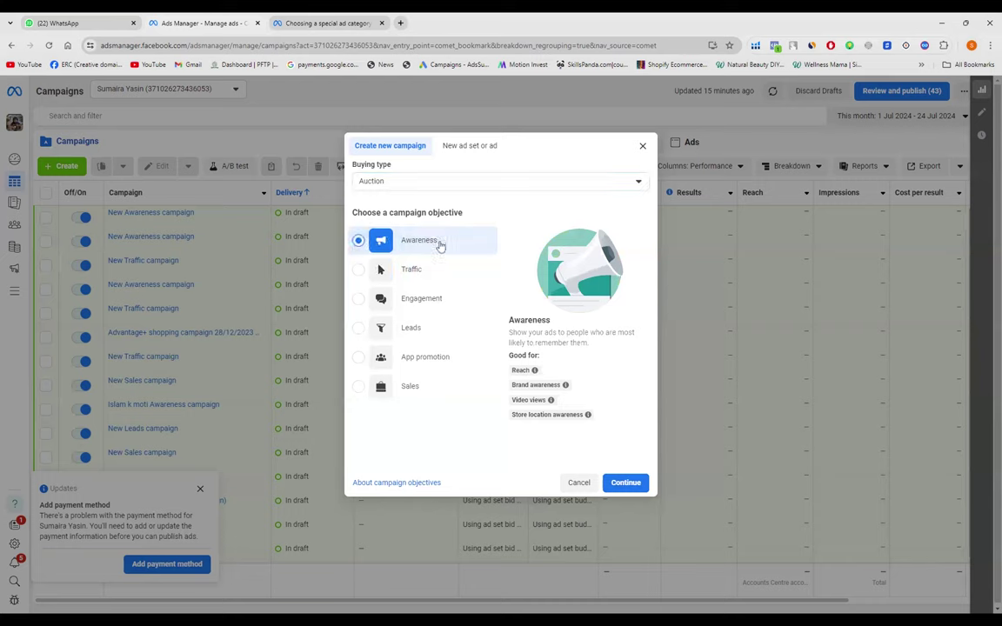
click(622, 484)
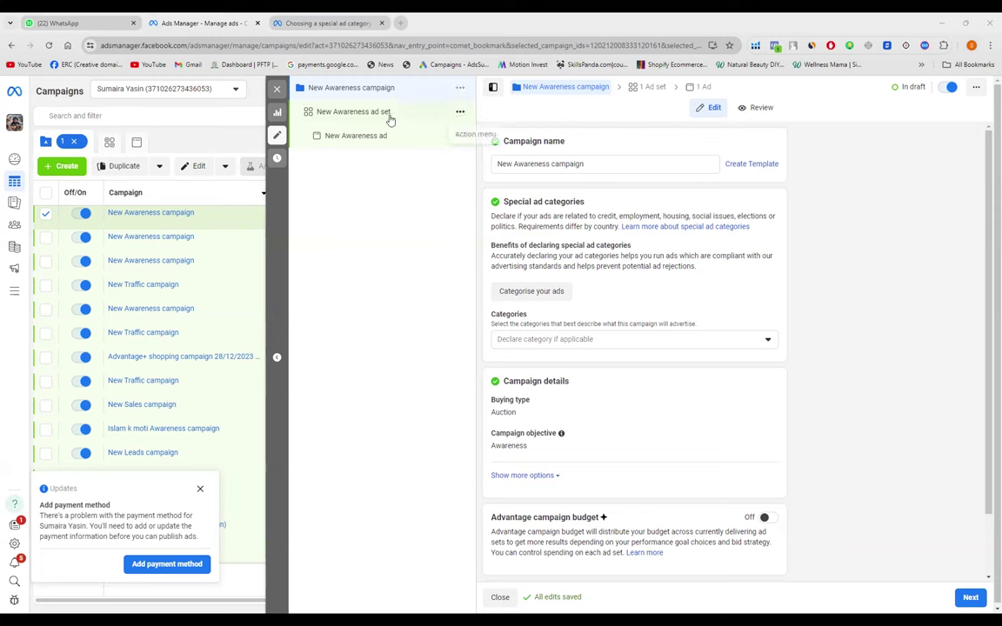
- Duplicate the New Awareness ad set once within the original campaign
click(461, 117)
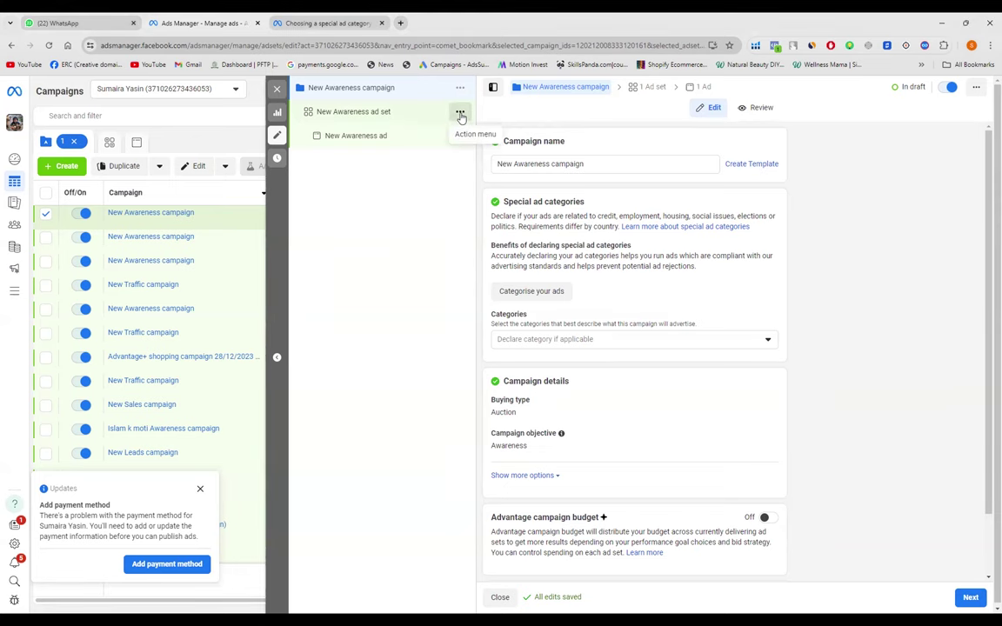
click(461, 117)
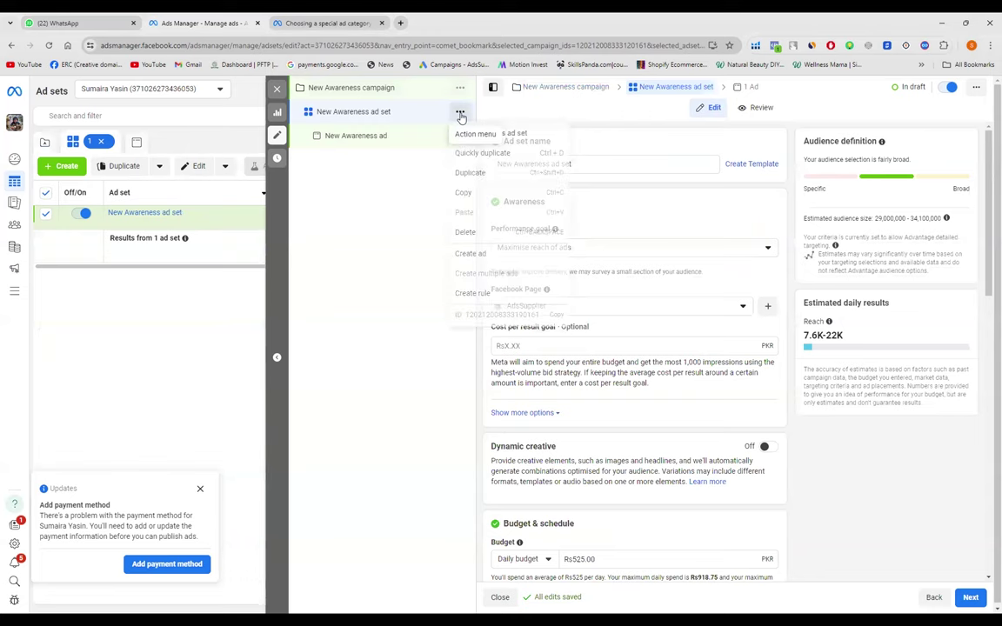
click(471, 173)
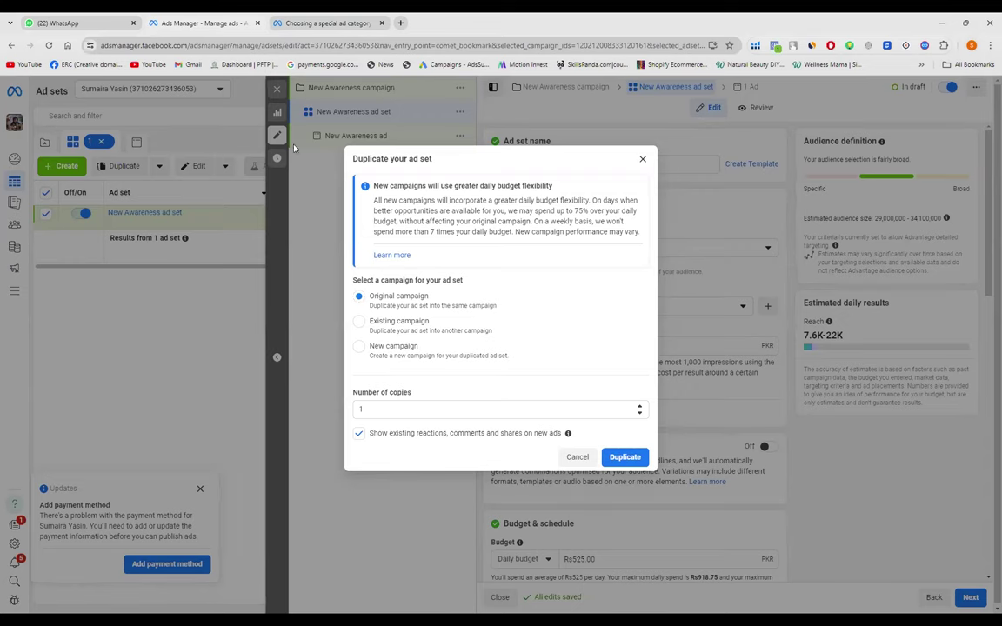
click(626, 462)
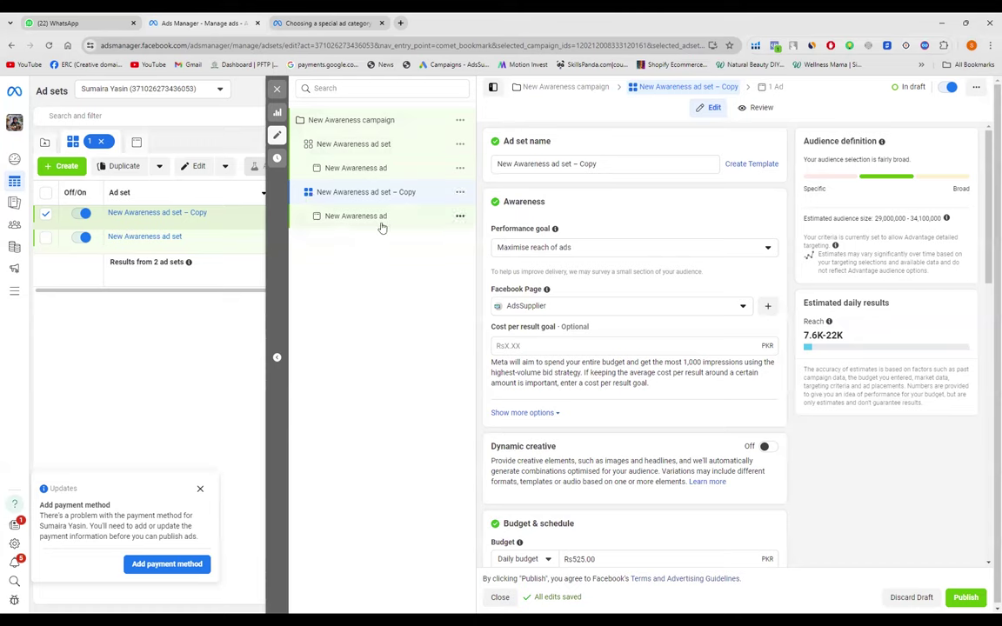
- Quickly duplicate the ad in the original ad set and delete that copy
click(458, 169)
click(483, 209)
click(459, 168)
click(485, 293)
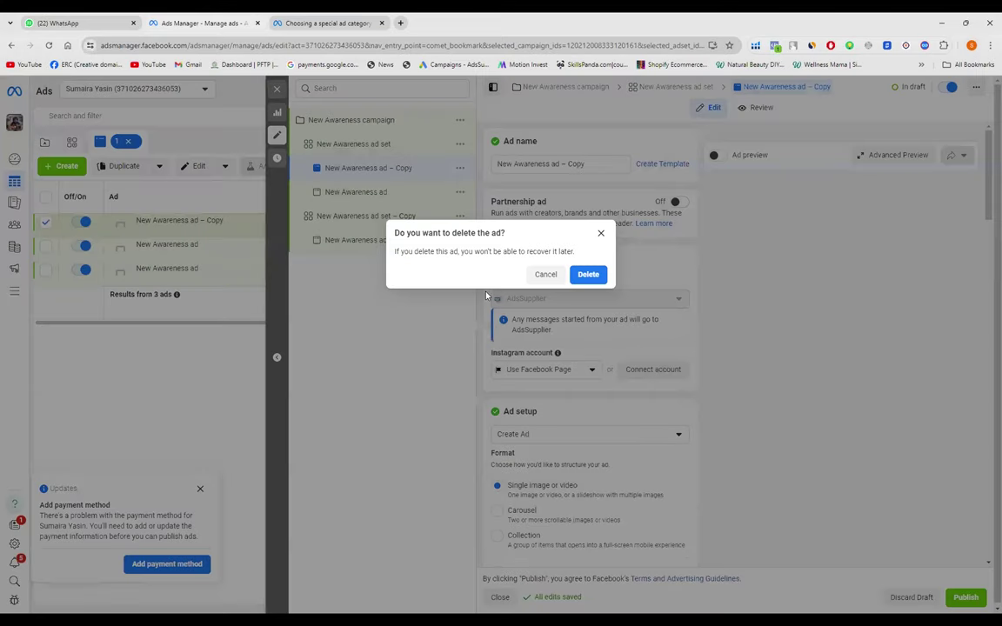
click(588, 275)
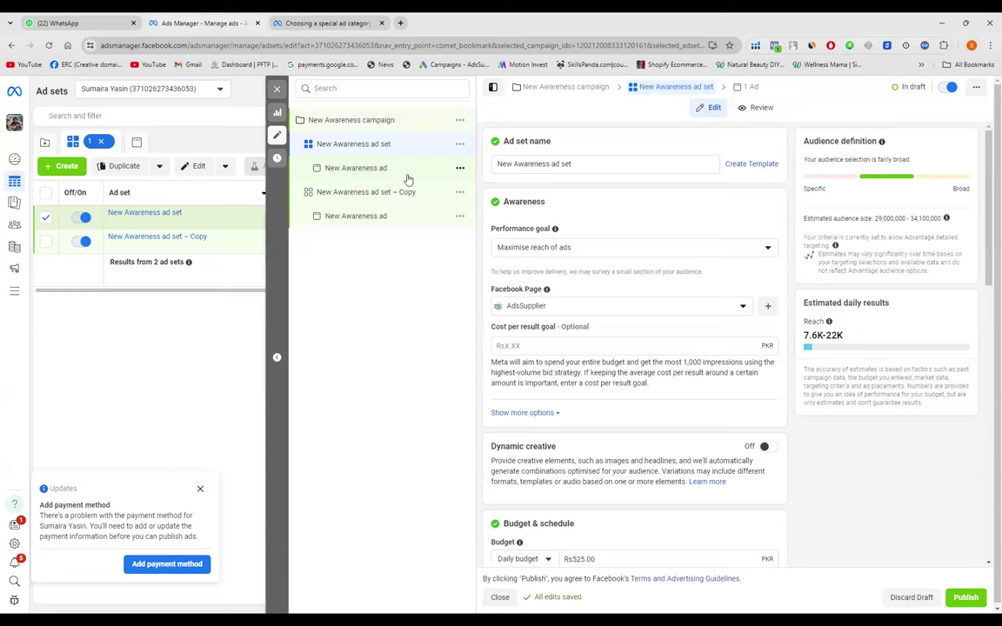
- Duplicate the New Awareness ad in the original ad set using the full Duplicate command
click(462, 169)
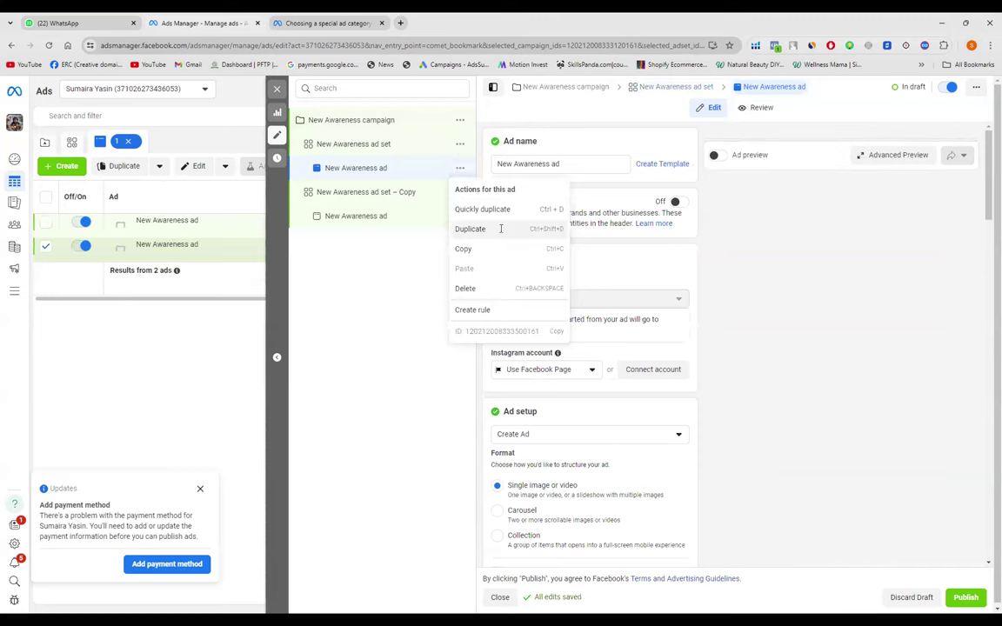
click(501, 231)
click(625, 458)
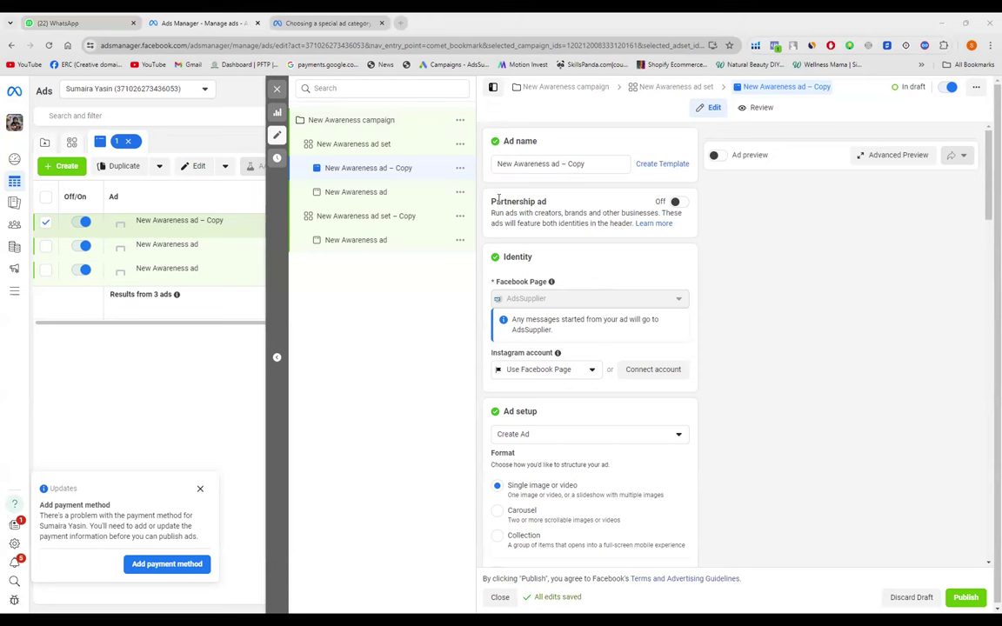
- Switch to the PowerPoint deck to review the campaign structure diagram
key(alt+Tab)
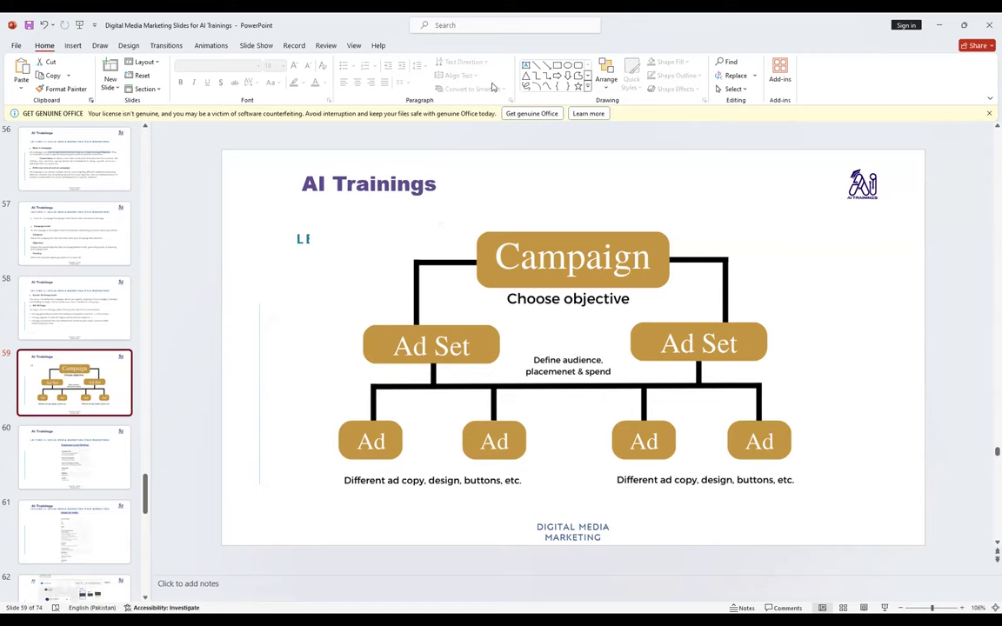
- Switch back to Ads Manager and rename the New Awareness campaign as STshopping Awareness campaign
key(alt+Tab)
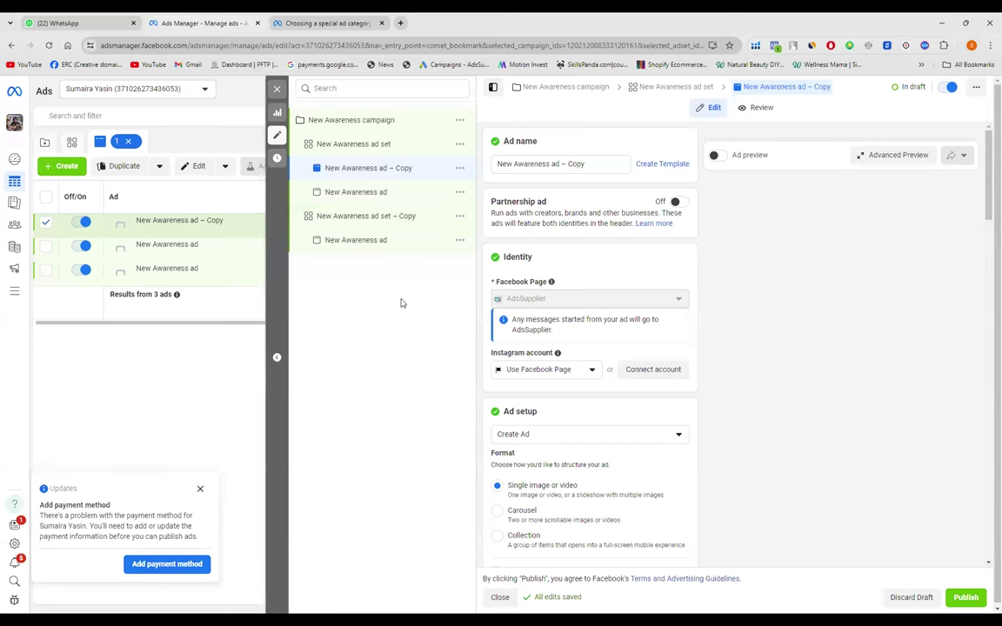
click(387, 120)
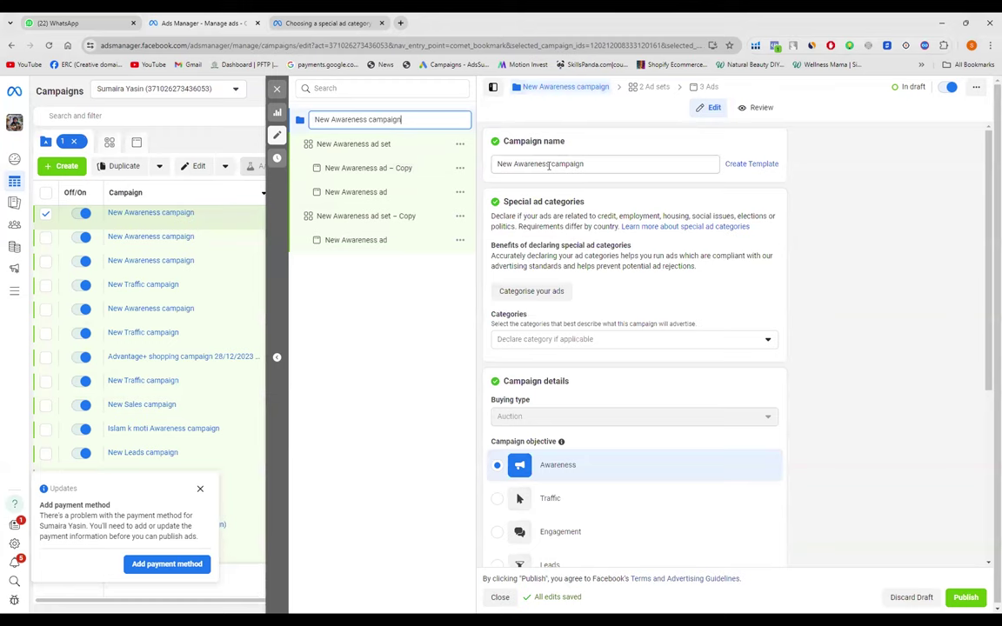
click(506, 163)
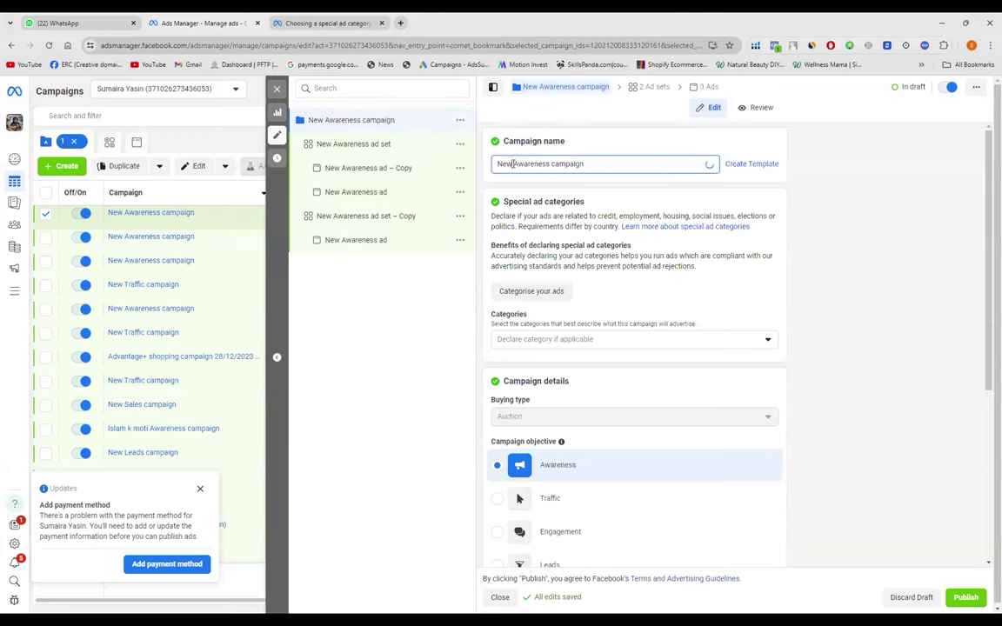
key(BackSpace)
key(BackSpace)
key(BackSpace)
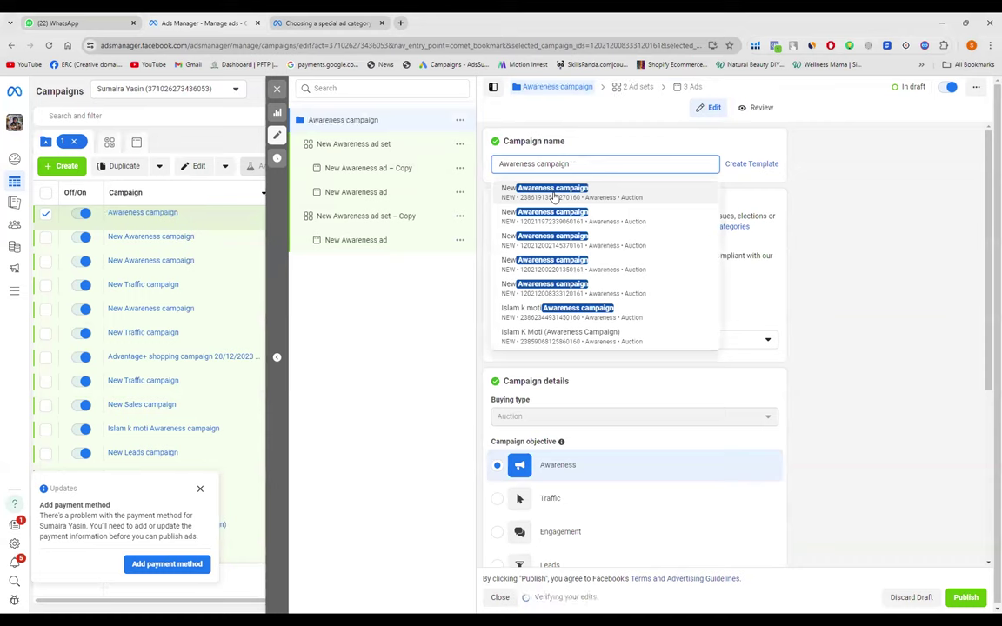
key(Home)
text(STs)
text(hopping)
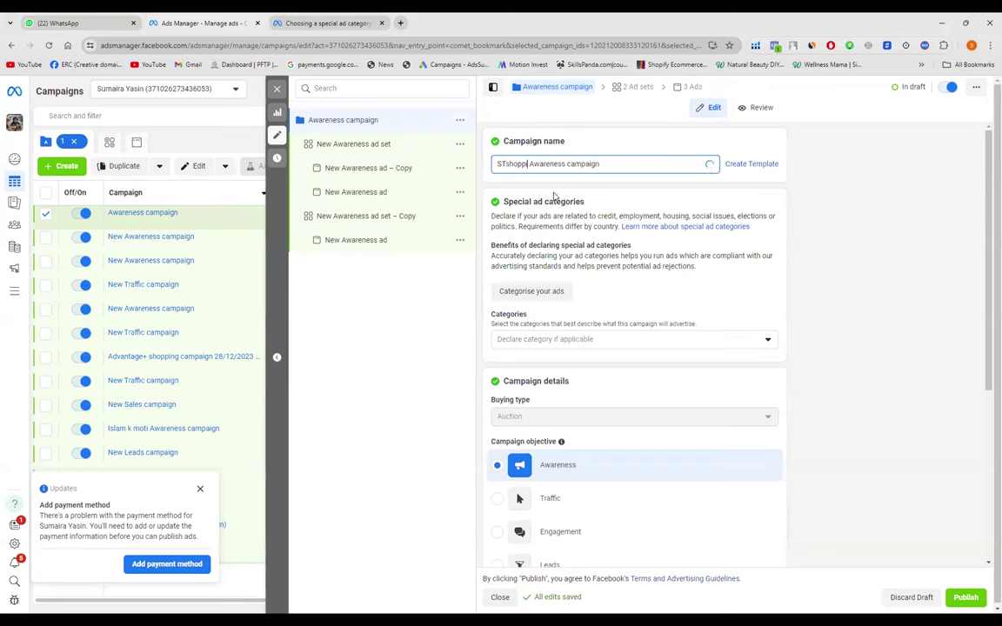
click(806, 246)
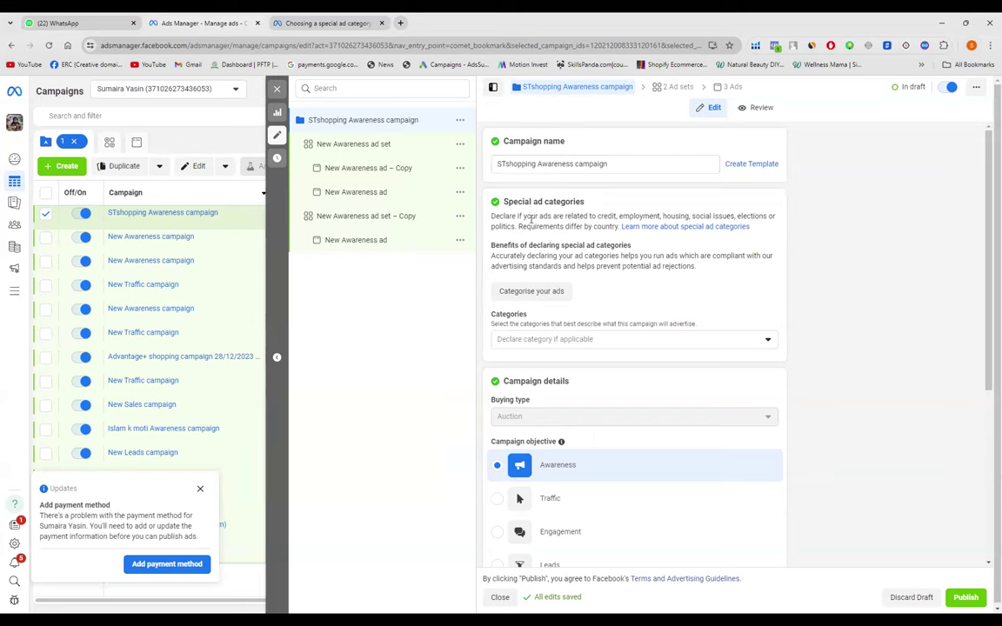
- Declare Housing as the campaign's special ad category, waiting for the unresponsive page to recover
click(769, 341)
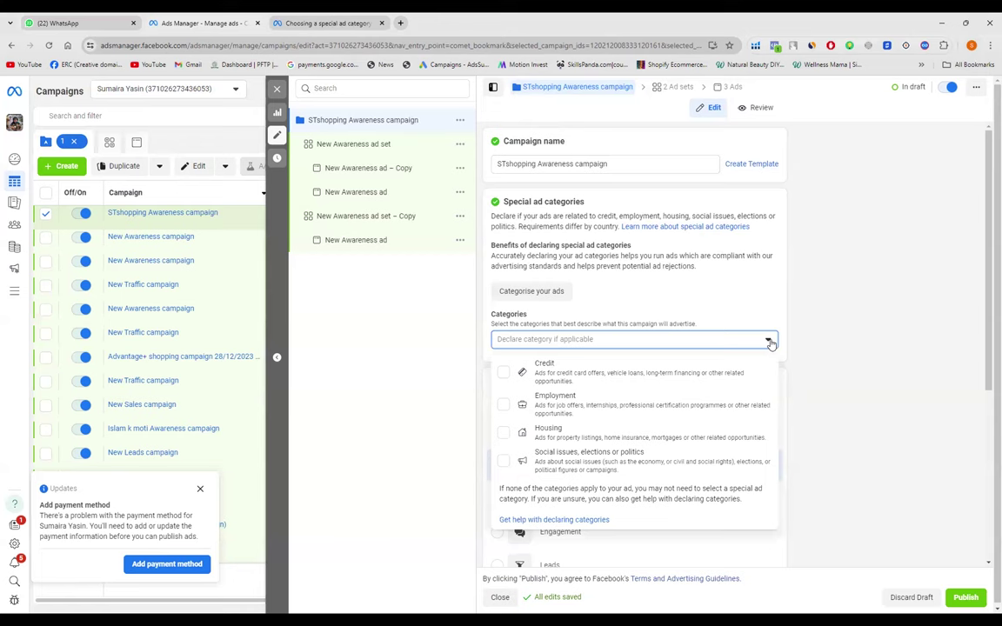
click(770, 342)
click(770, 342)
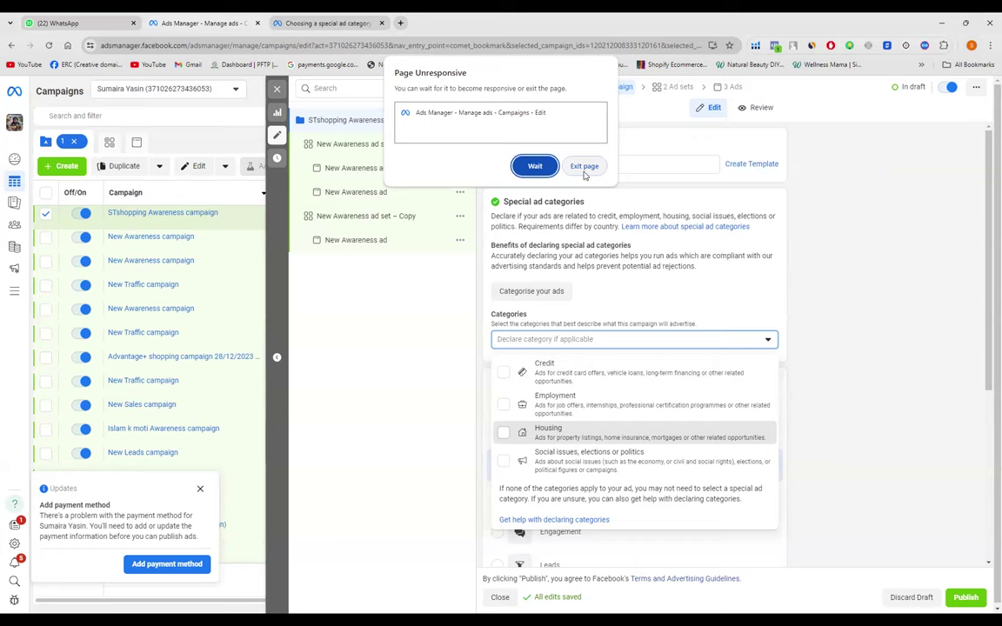
click(518, 166)
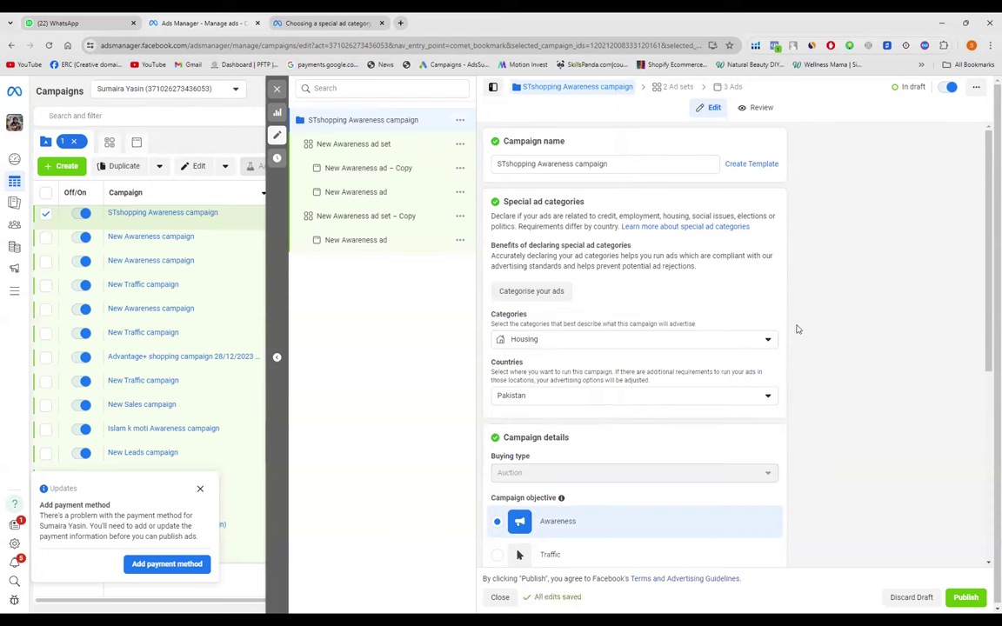
- Add Employment to the campaign's special ad categories, then clear both Housing and Employment
click(771, 341)
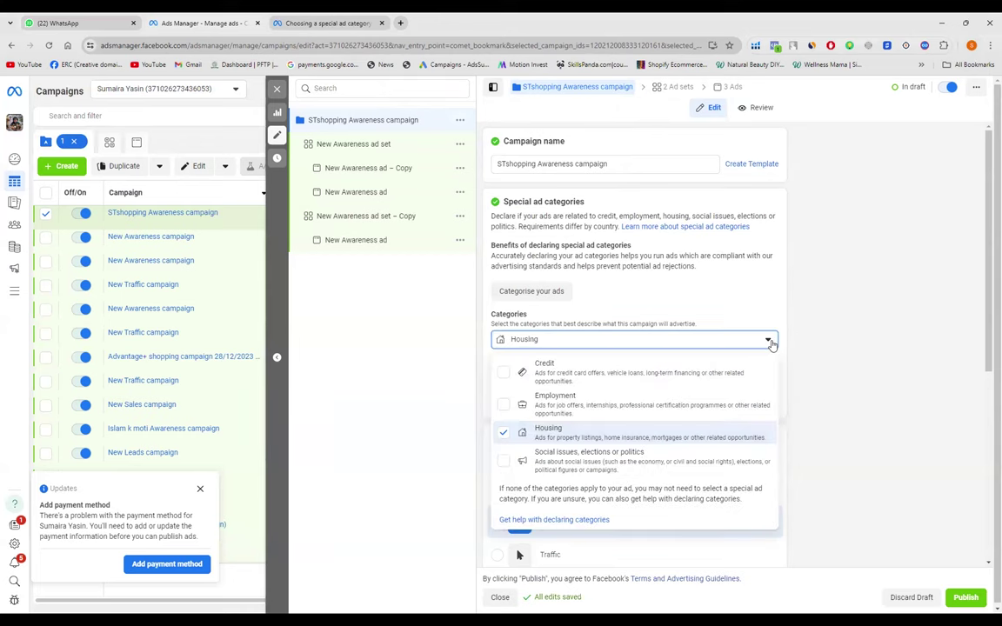
click(504, 407)
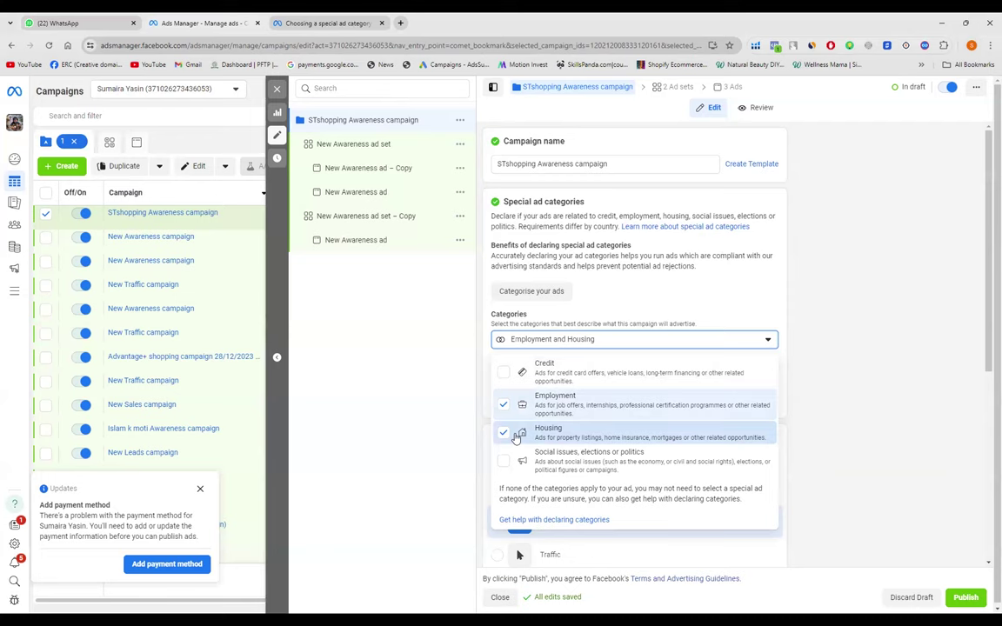
click(516, 435)
click(503, 407)
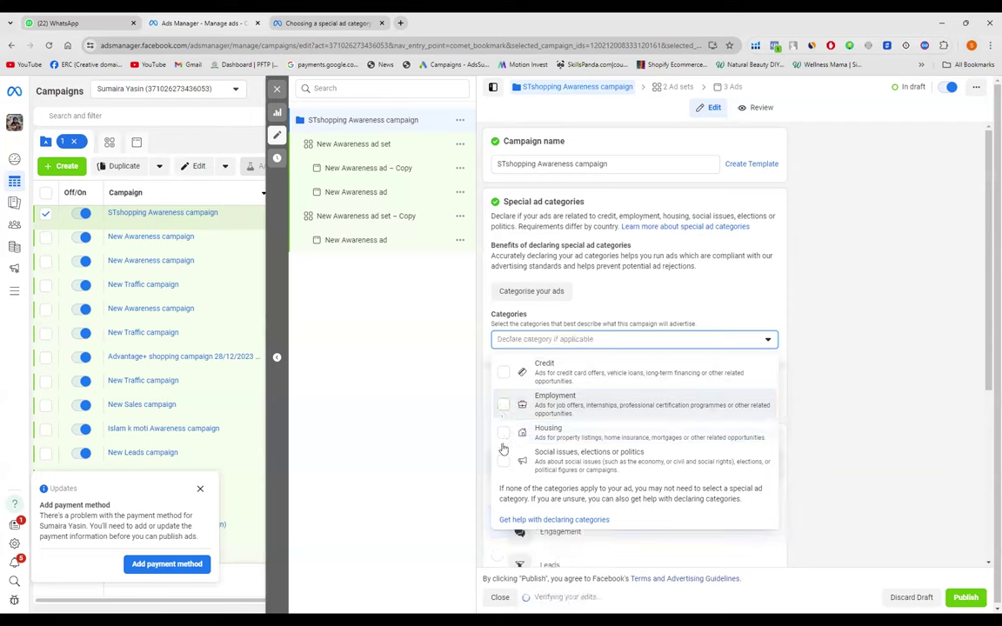
- Declare Social issues, elections or politics as the special ad category and review its authorisation requirements
click(504, 464)
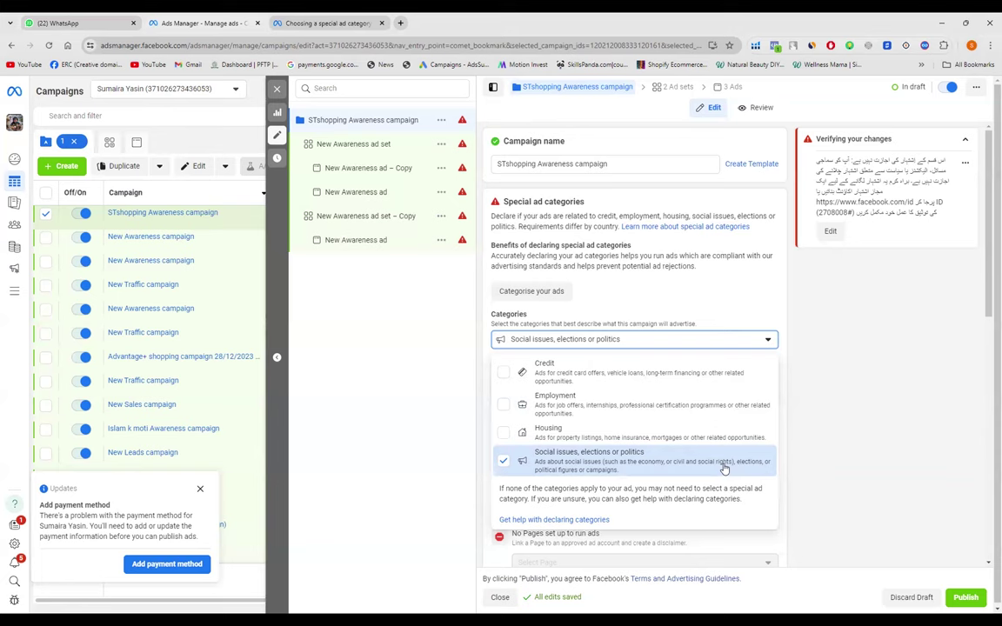
scroll(723, 468, down, 2)
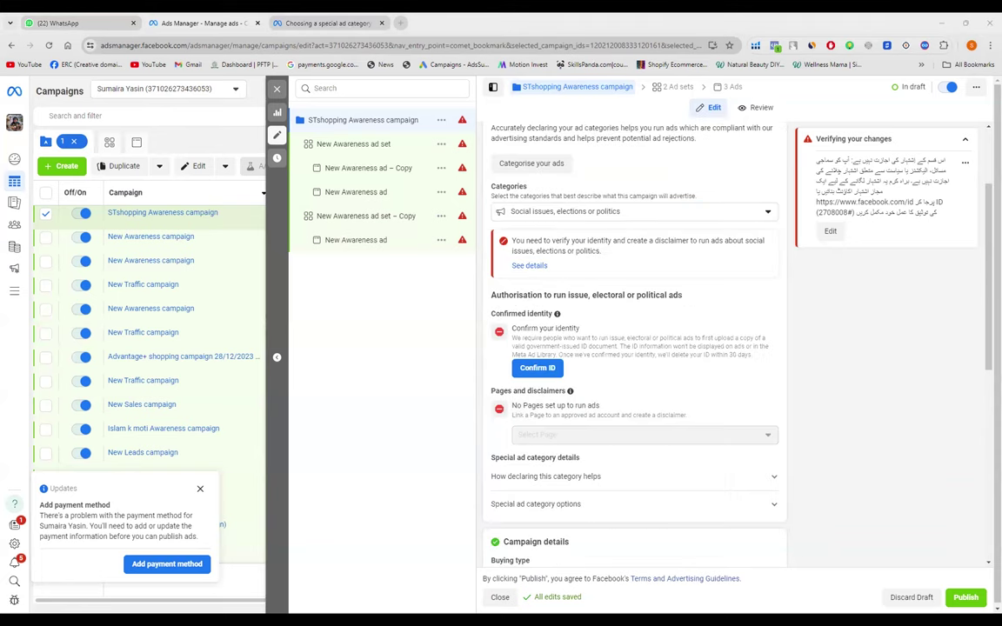
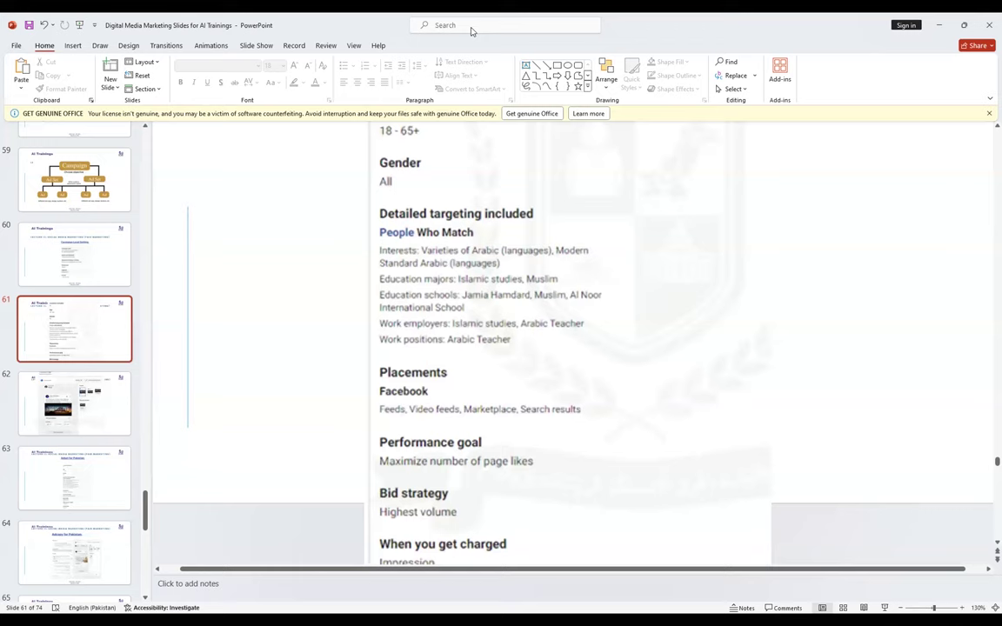
- Return from the slides to Ads Manager and keep waiting for the unresponsive New Awareness ad set page
key(alt+Tab)
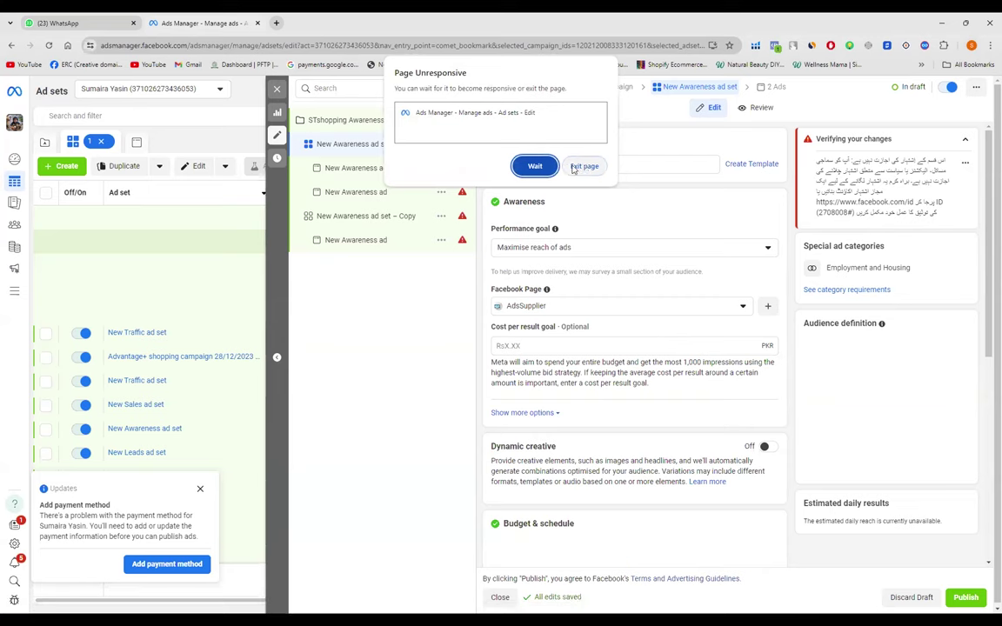
click(534, 167)
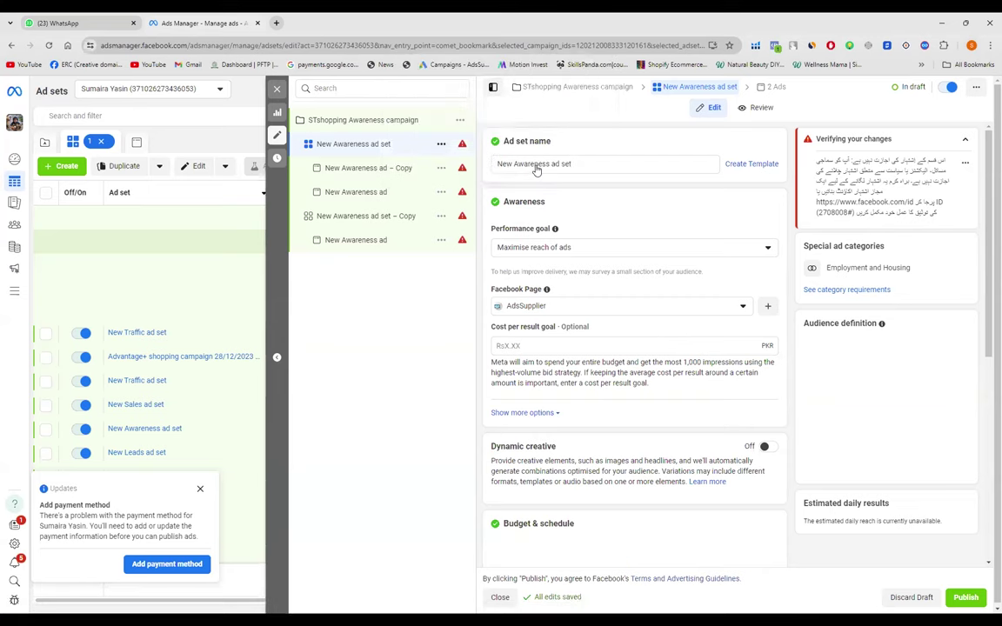